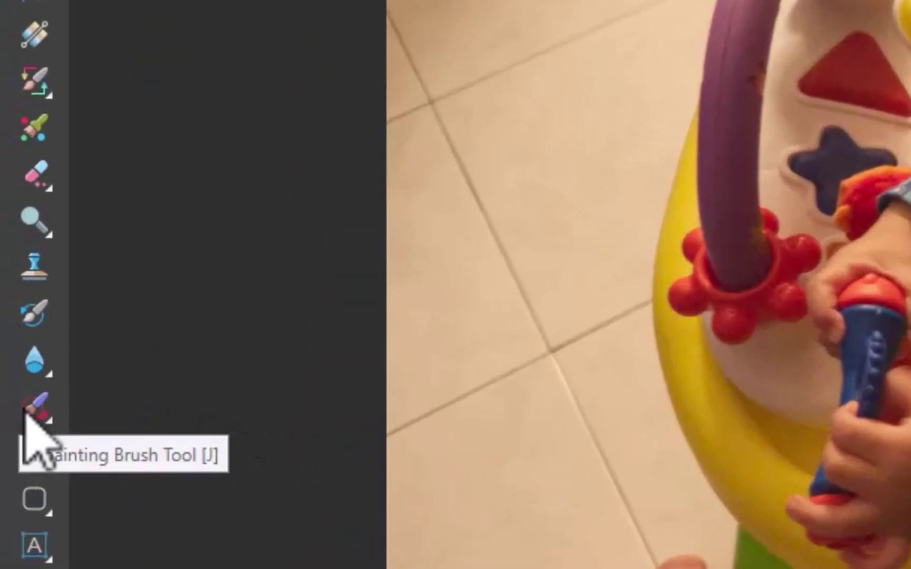
- Paint over the bare foot at the photo's lower-left corner with the Inpainting Brush to replace it with floor tiles
click(31, 406)
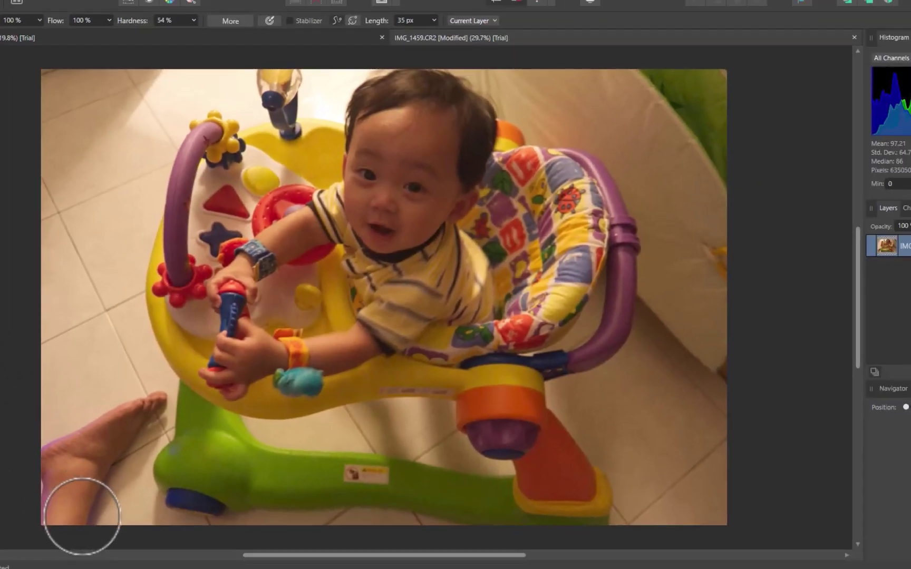
mouse_move(81, 513)
mouse_down()
mouse_move(150, 433)
mouse_move(158, 400)
mouse_move(106, 411)
mouse_move(53, 446)
mouse_move(44, 487)
mouse_move(52, 515)
mouse_move(67, 505)
mouse_move(94, 446)
mouse_move(136, 418)
mouse_move(76, 515)
mouse_move(80, 456)
mouse_move(55, 504)
mouse_up()
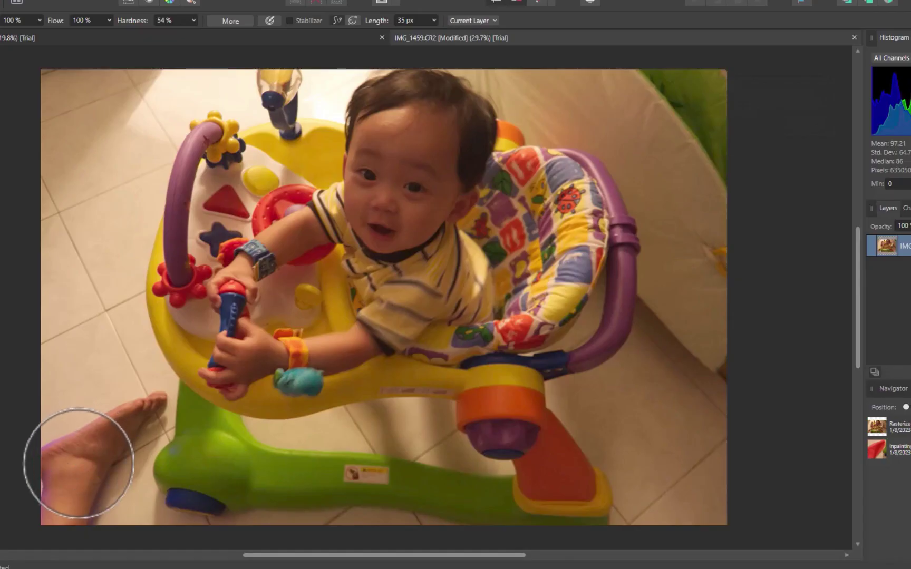
mouse_move(82, 495)
mouse_down()
mouse_move(122, 417)
mouse_move(137, 409)
mouse_move(132, 396)
mouse_move(138, 403)
mouse_move(18, 466)
mouse_move(38, 529)
mouse_up()
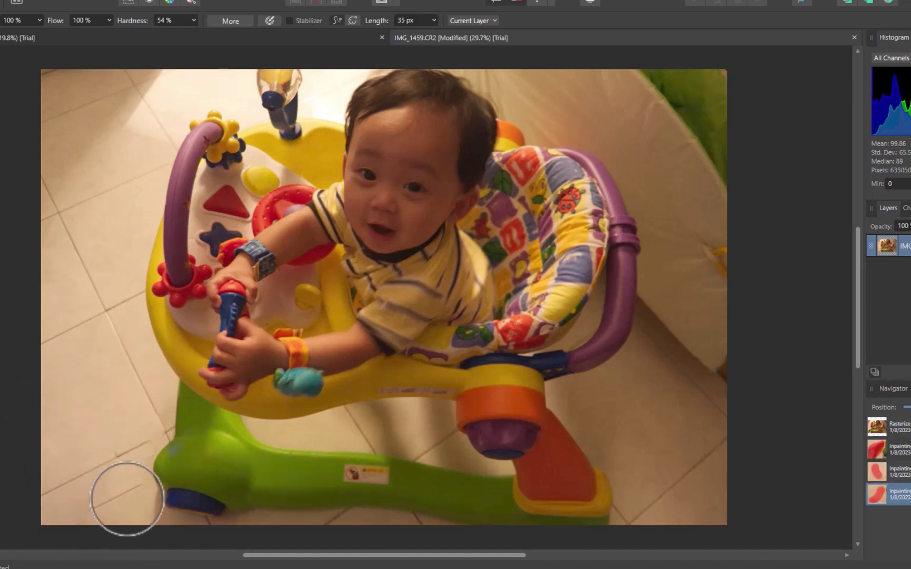
drag(130, 490, 81, 510)
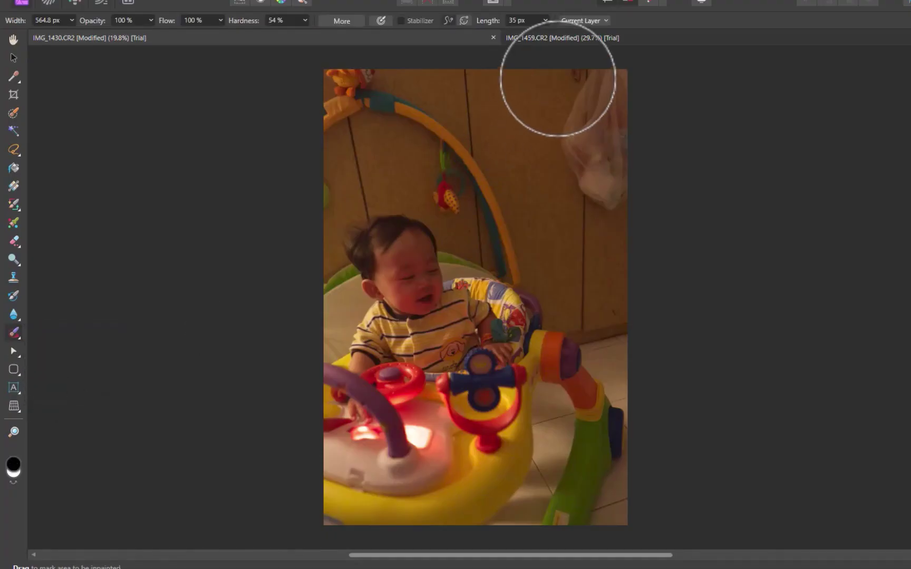
- Inpaint the hanging plastic bag out of the cabinet background in IMG_1430, working from its bottom up to the photo's edge
mouse_move(593, 184)
mouse_down()
mouse_move(600, 165)
mouse_move(618, 166)
mouse_move(620, 185)
mouse_up()
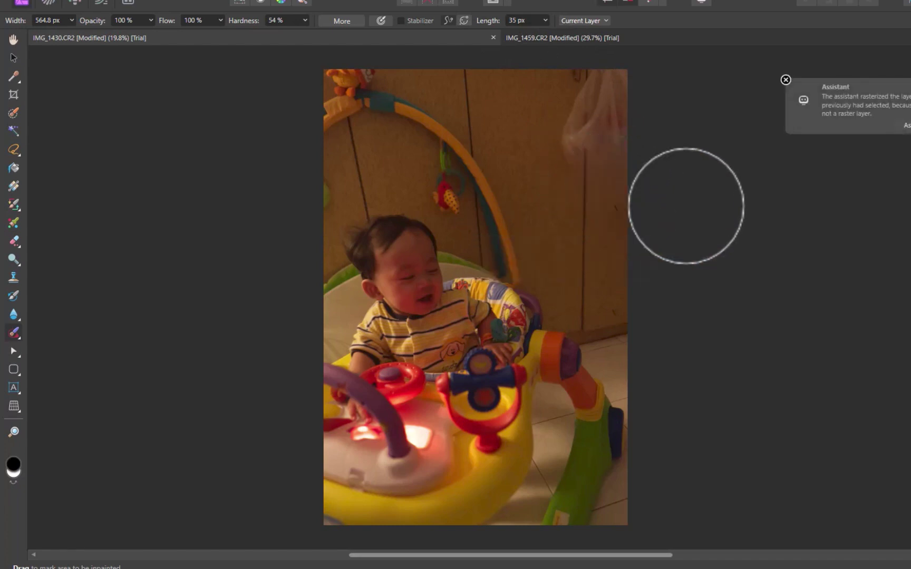
drag(562, 135, 589, 128)
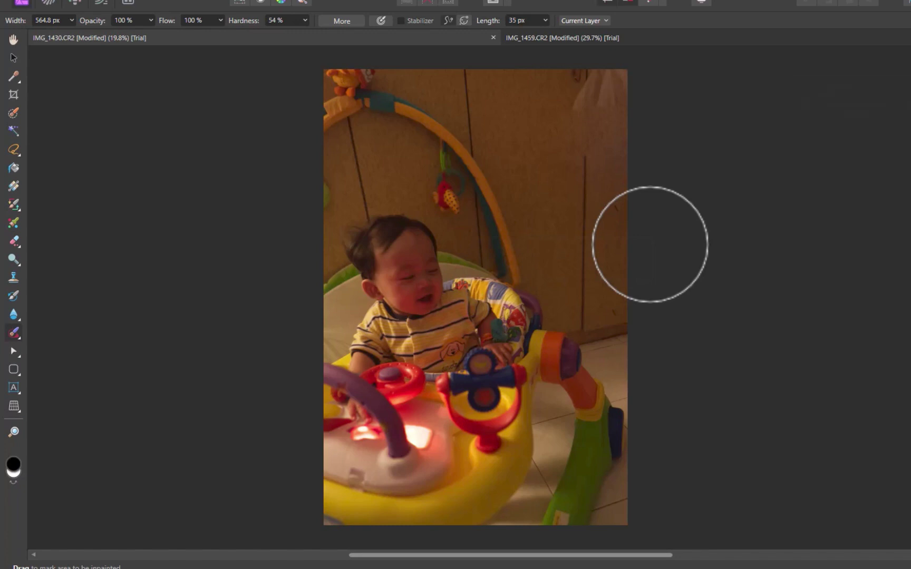
key(ctrl+z)
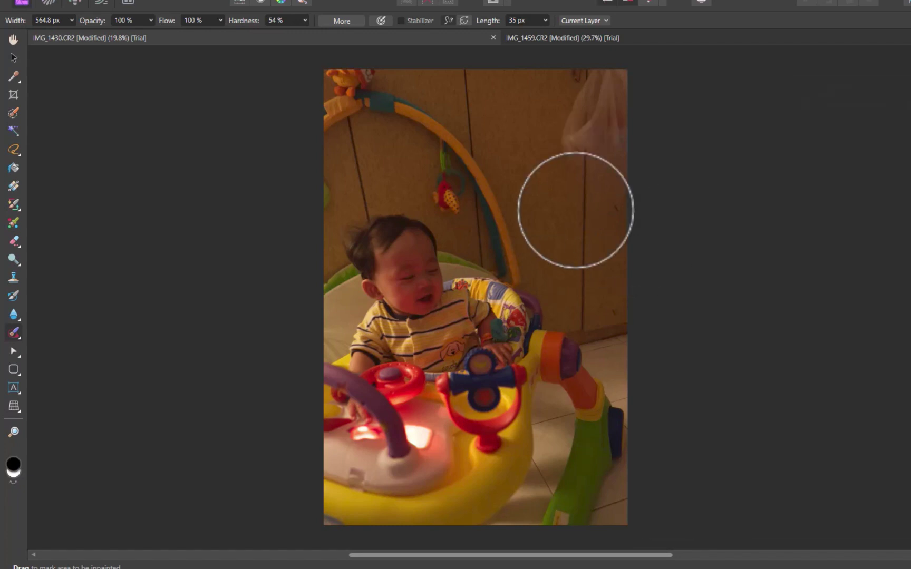
click(580, 139)
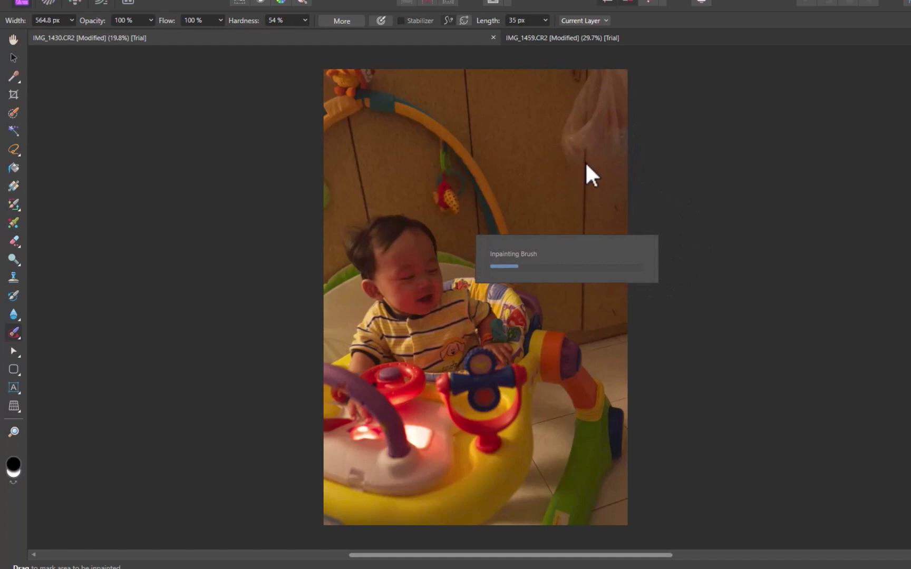
click(588, 104)
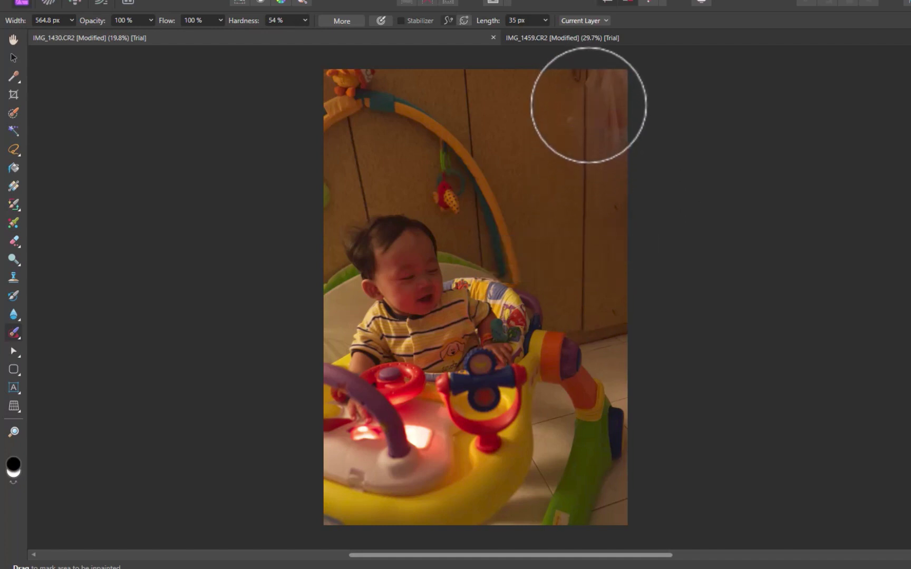
click(587, 84)
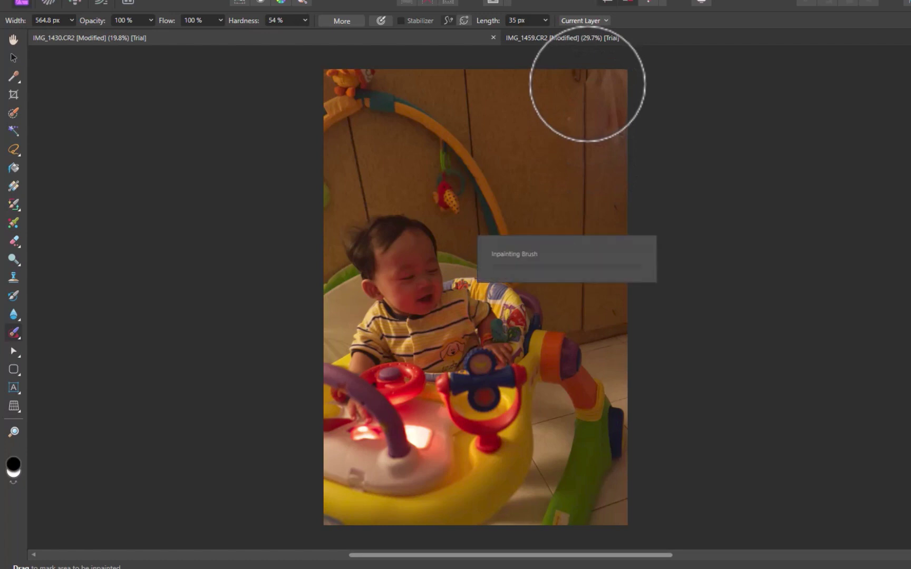
drag(621, 155, 622, 72)
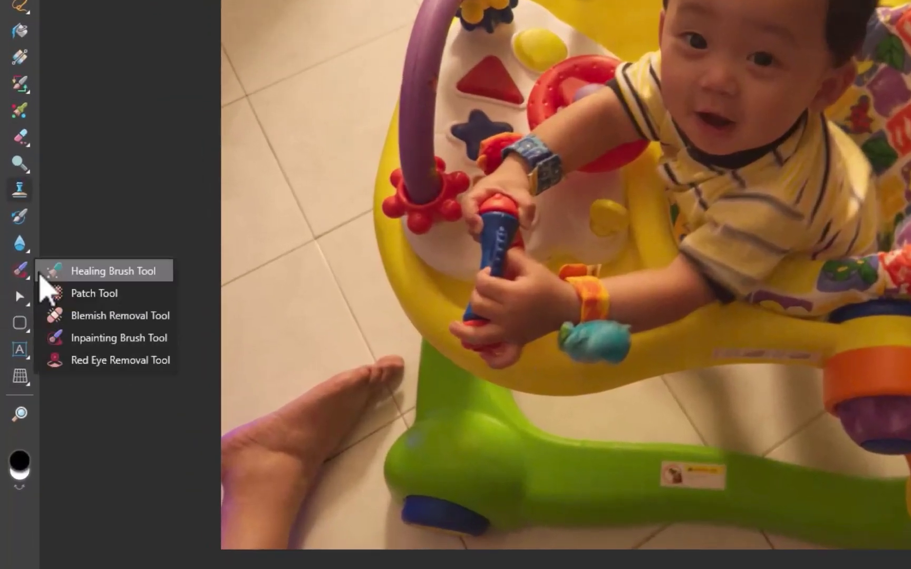
- Cover the ankle and leg of the foot using an enlarged Healing Brush with samples from the clean floor tiles
click(52, 275)
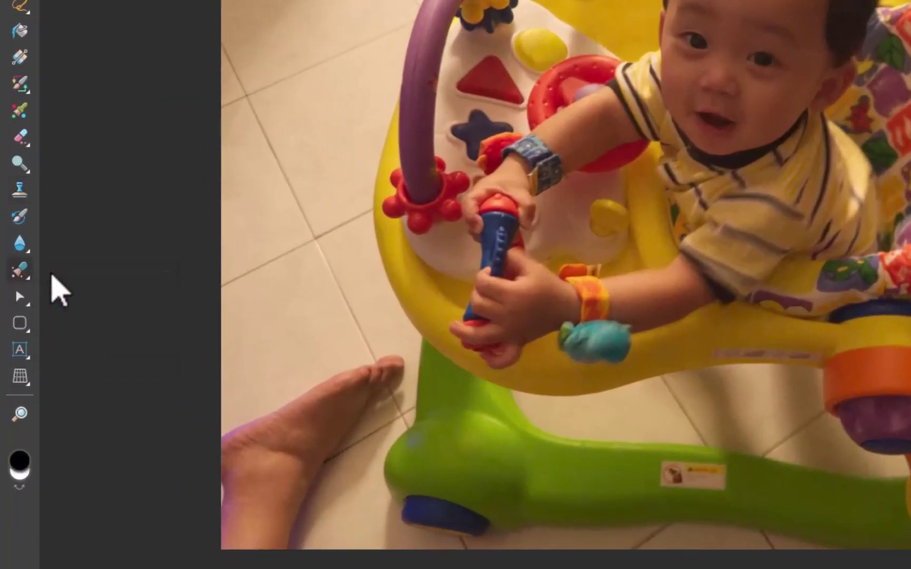
key(bracketright)
key(bracketright)
key(bracketright)
key(bracketright)
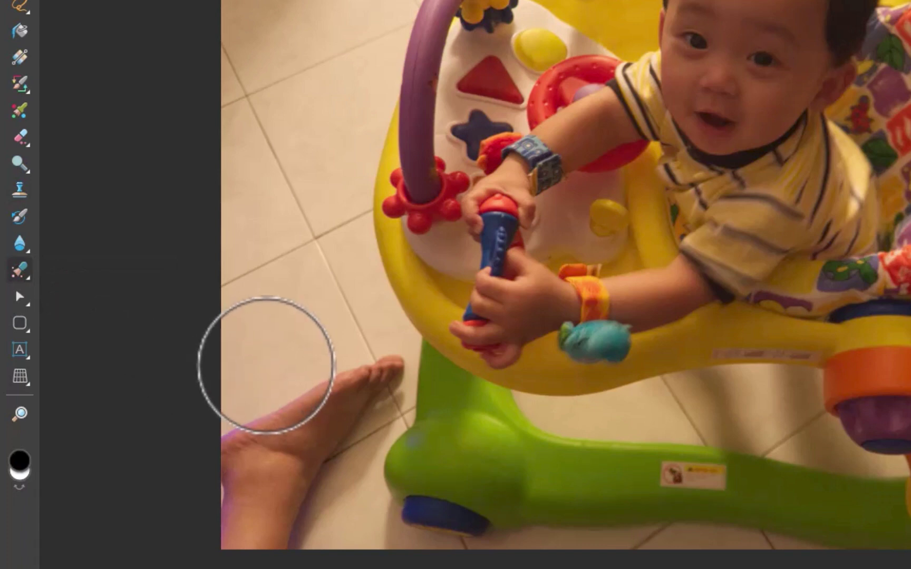
alt+click(254, 370)
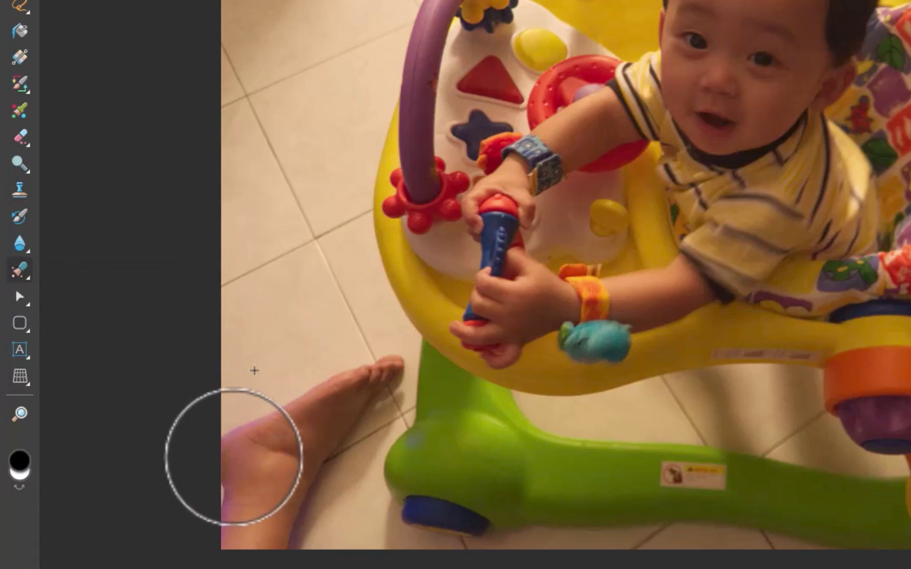
mouse_move(233, 457)
mouse_down()
mouse_move(268, 458)
mouse_move(266, 432)
mouse_move(295, 430)
mouse_up()
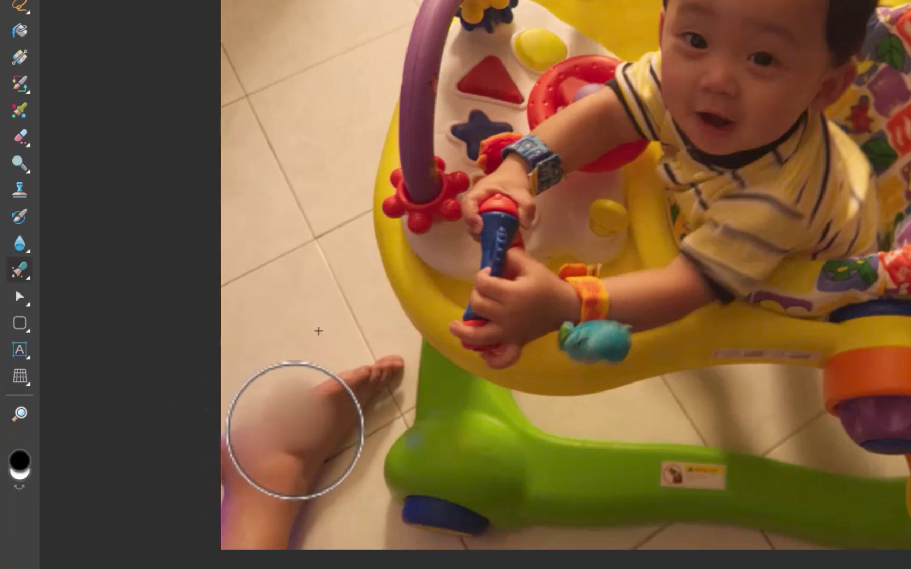
alt+click(260, 363)
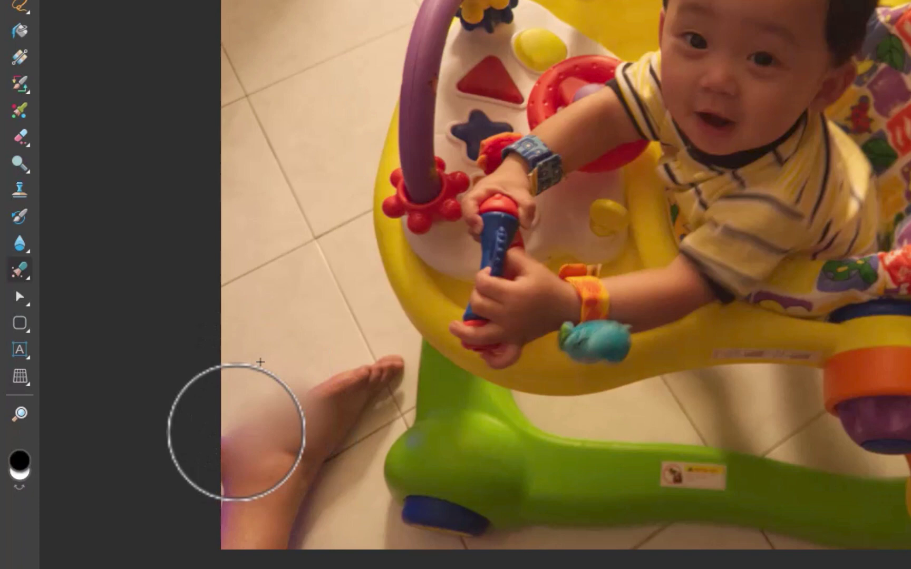
drag(234, 487, 241, 544)
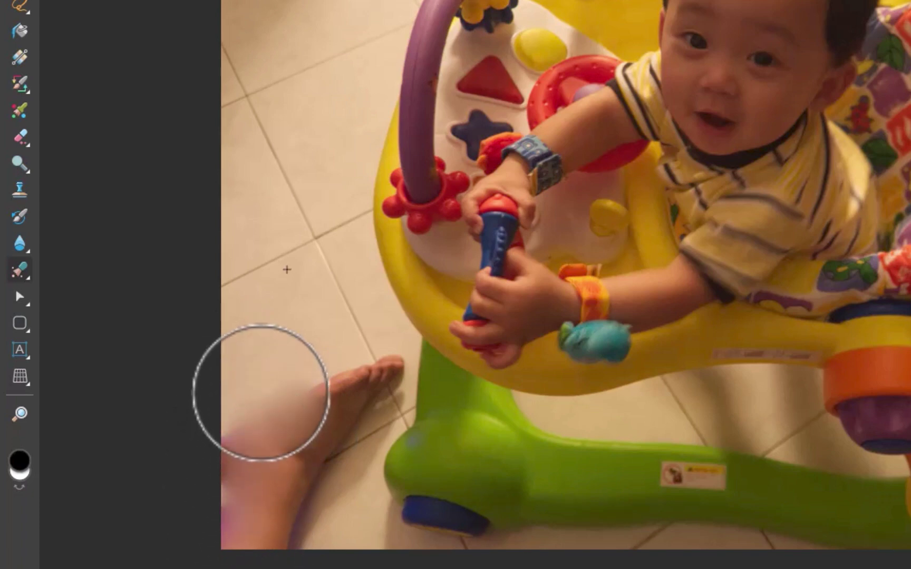
alt+click(264, 372)
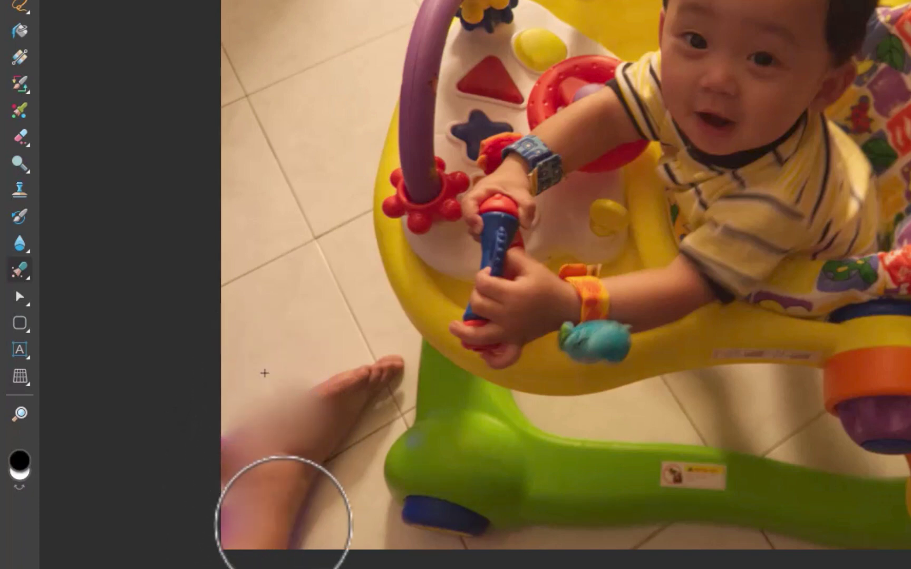
click(284, 525)
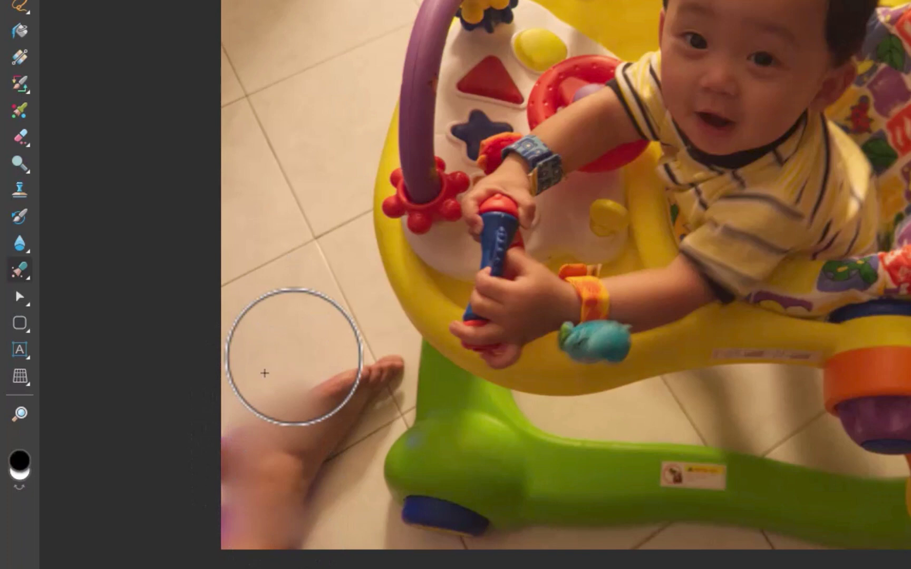
- Heal over the toes and the middle of the foot, resampling clean tile texture and the tile seam above them
mouse_move(294, 357)
mouse_down()
mouse_move(345, 391)
mouse_move(365, 326)
mouse_up()
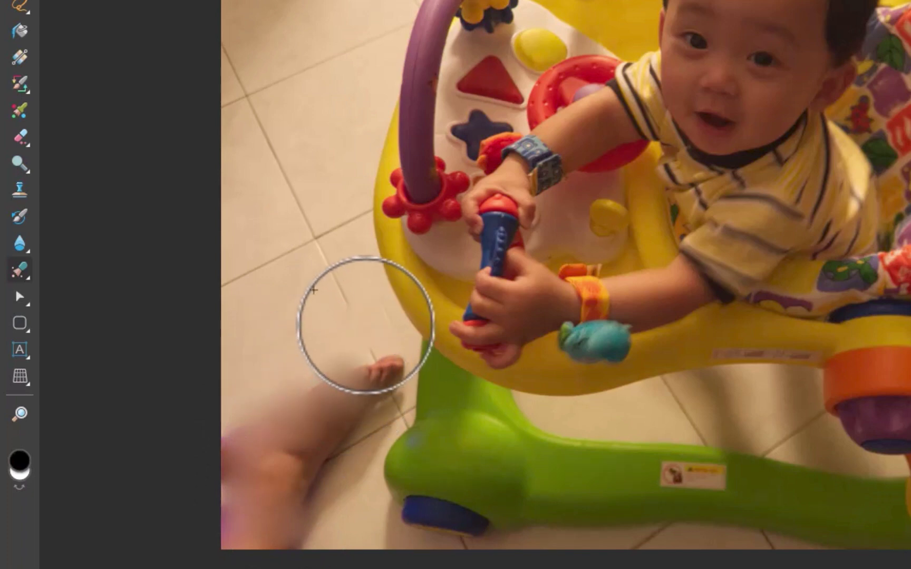
alt+click(364, 322)
mouse_move(366, 360)
mouse_down()
mouse_move(380, 377)
mouse_move(392, 371)
mouse_move(349, 362)
mouse_move(319, 341)
mouse_up()
alt+click(316, 341)
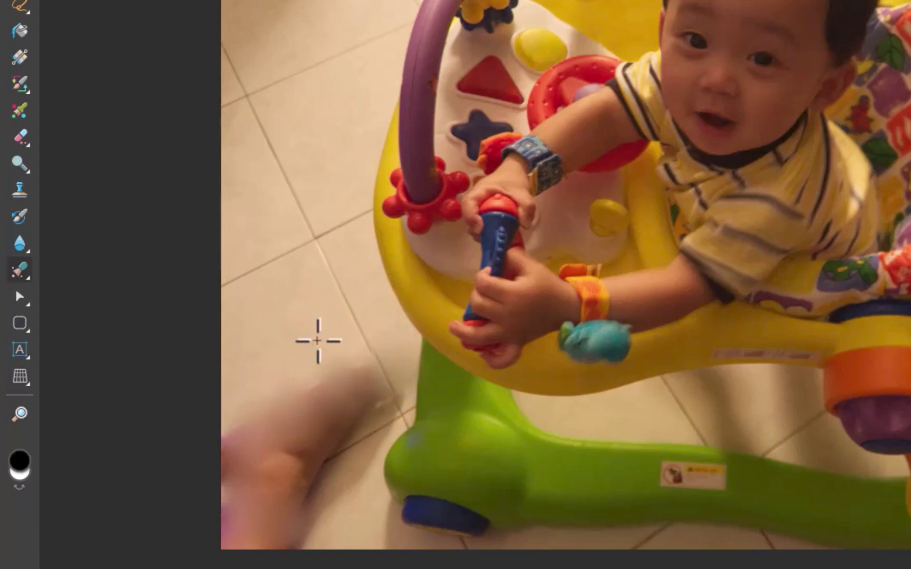
drag(340, 382, 298, 354)
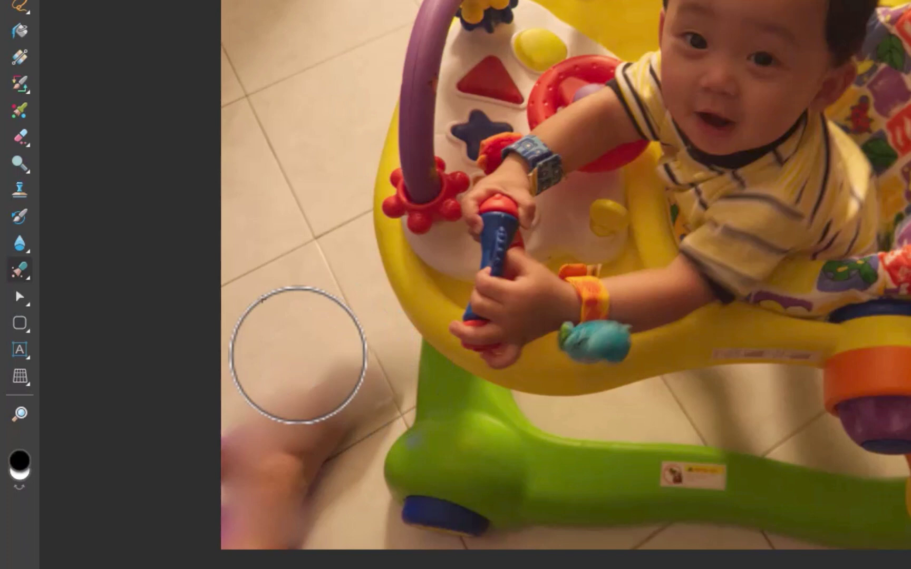
alt+click(298, 354)
mouse_move(299, 409)
mouse_down()
mouse_move(268, 385)
mouse_move(264, 362)
mouse_up()
alt+click(263, 361)
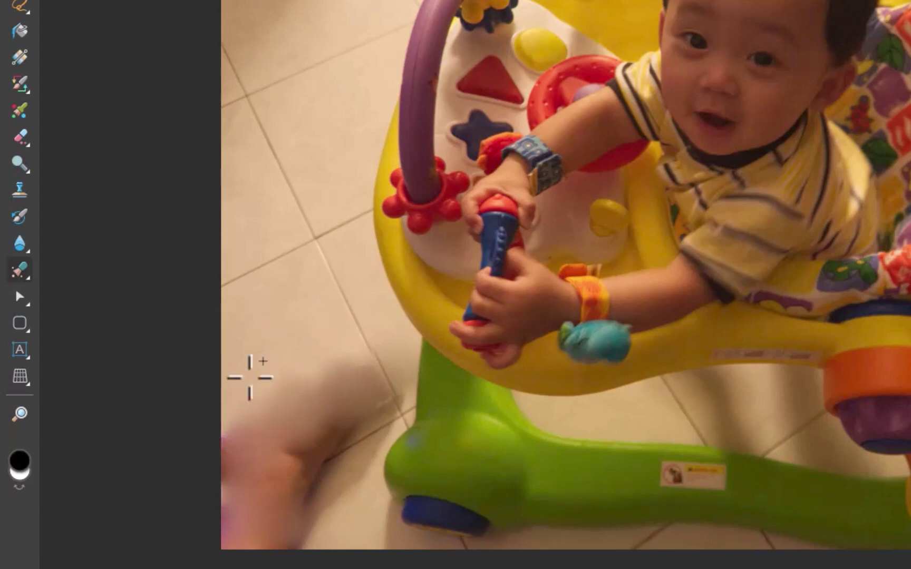
- Heal the lower edge of the foot and leg with tile samples, extending the tile seam across it
alt+click(248, 377)
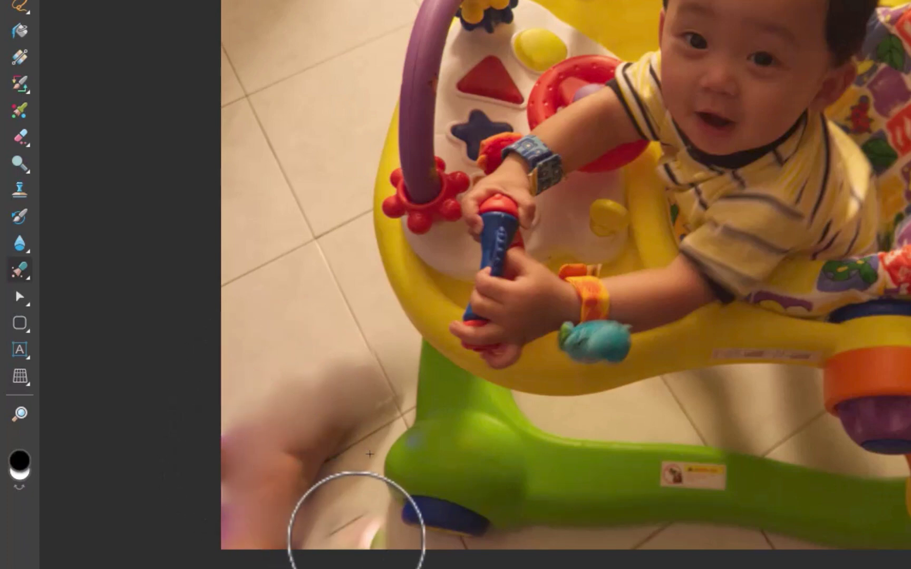
alt+click(354, 530)
mouse_move(338, 502)
mouse_down()
mouse_move(332, 447)
mouse_move(339, 439)
mouse_up()
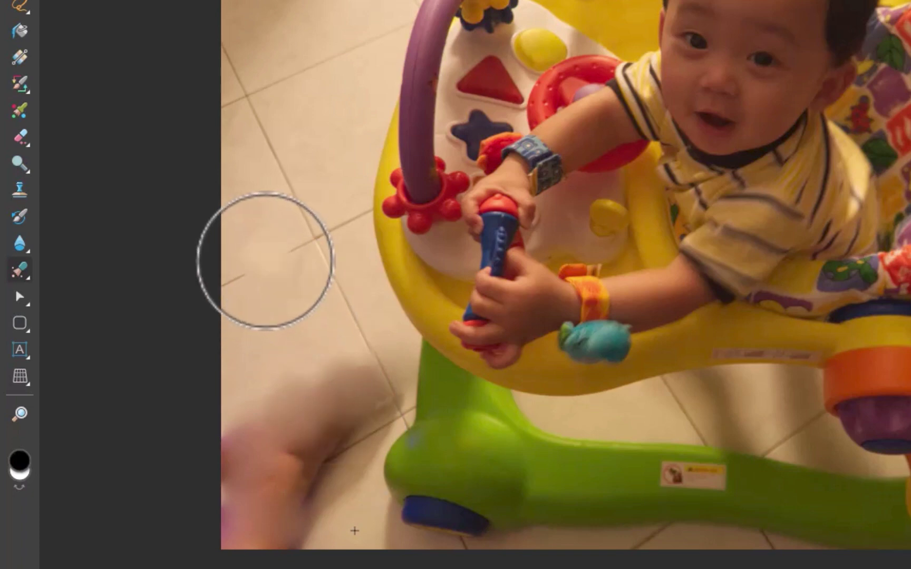
alt+click(265, 260)
mouse_move(338, 442)
mouse_down()
mouse_move(325, 464)
mouse_move(322, 455)
mouse_move(356, 568)
mouse_up()
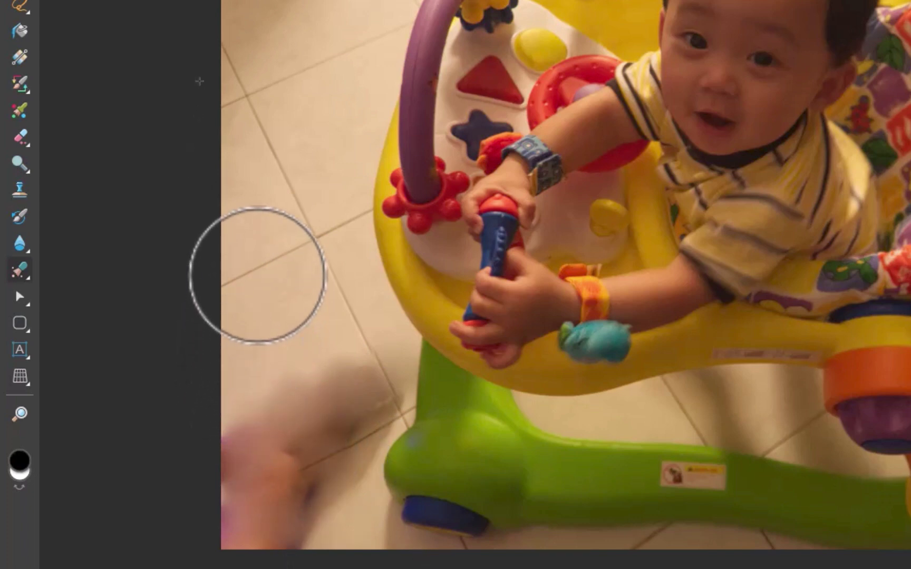
alt+click(256, 269)
drag(274, 488, 276, 486)
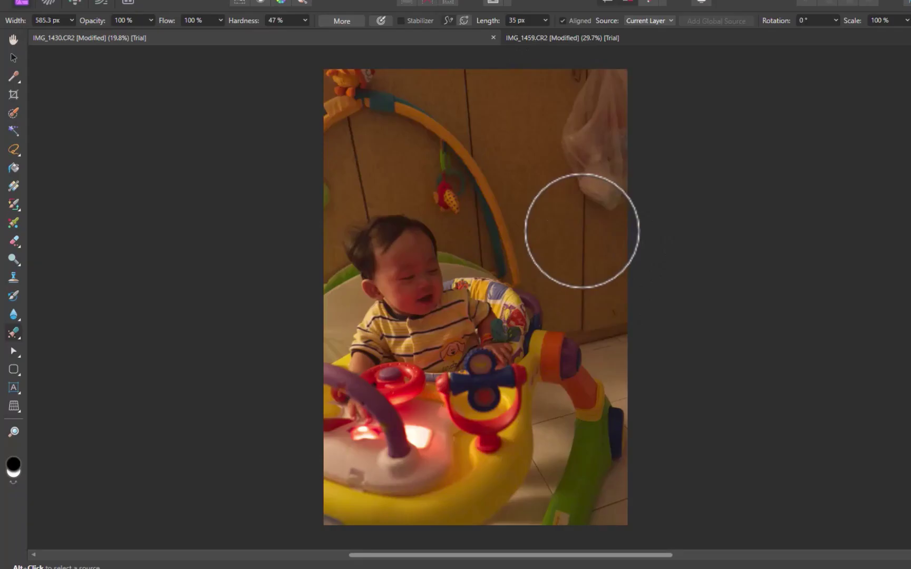
mouse_move(582, 230)
mouse_down()
mouse_move(588, 182)
mouse_move(617, 170)
mouse_move(584, 189)
mouse_up()
key(ctrl+z)
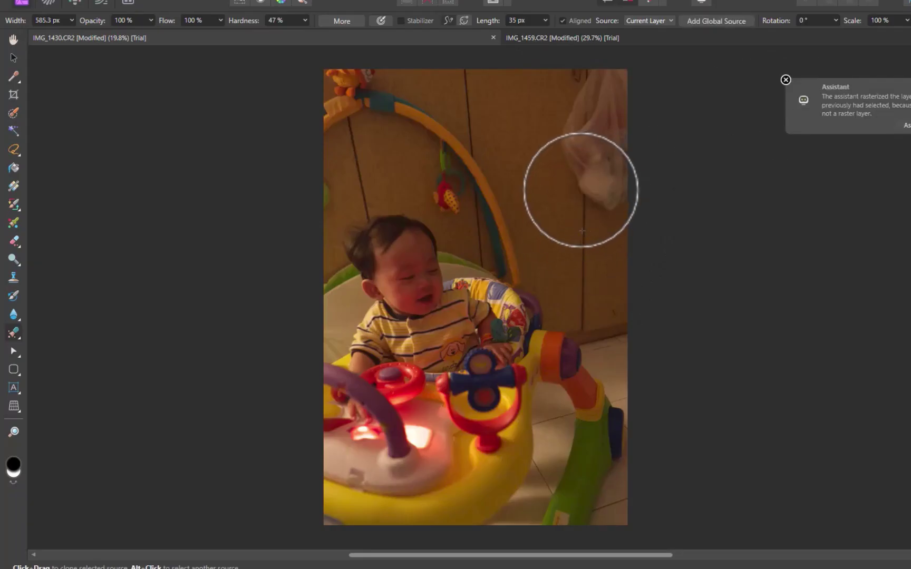
click(581, 189)
key(ctrl+z)
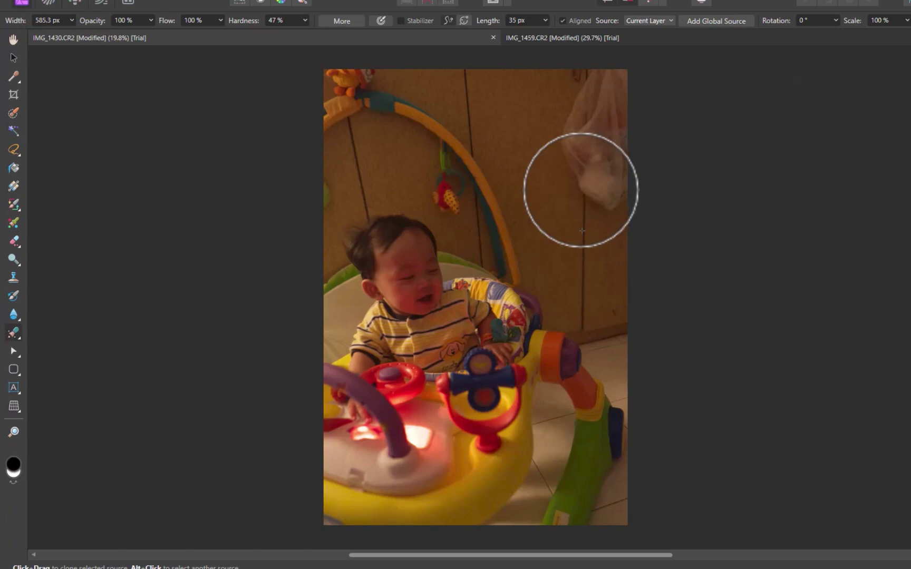
- Heal the plastic bag along the cabinet seam from its bottom to its top, enlarging the brush to 739.6 px and sampling the cabinet below
alt+click(588, 231)
click(587, 187)
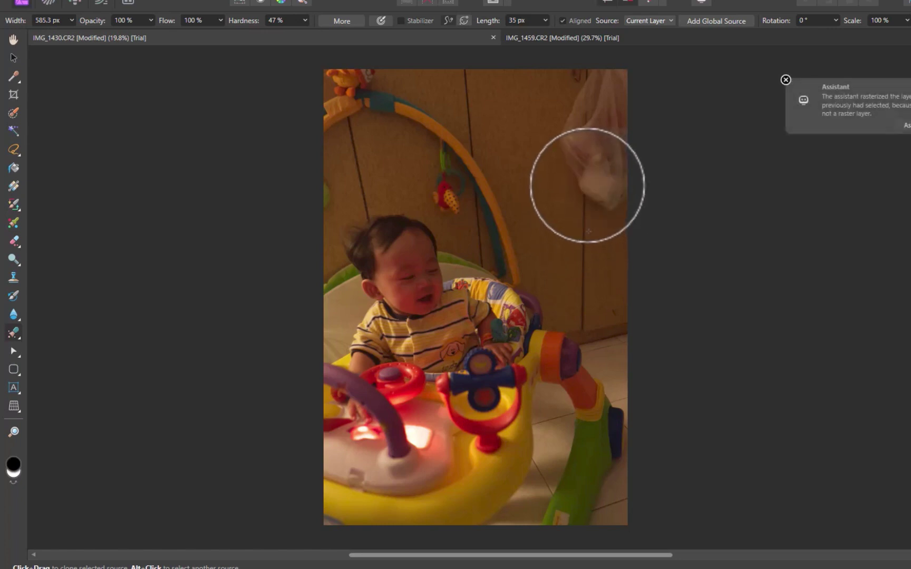
key(bracketright)
alt+click(586, 234)
click(585, 139)
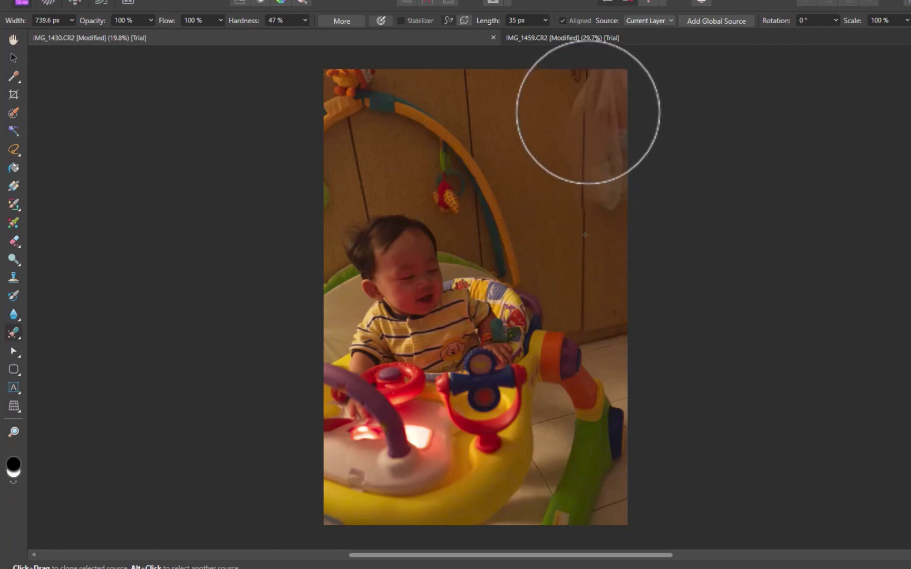
drag(592, 138, 585, 248)
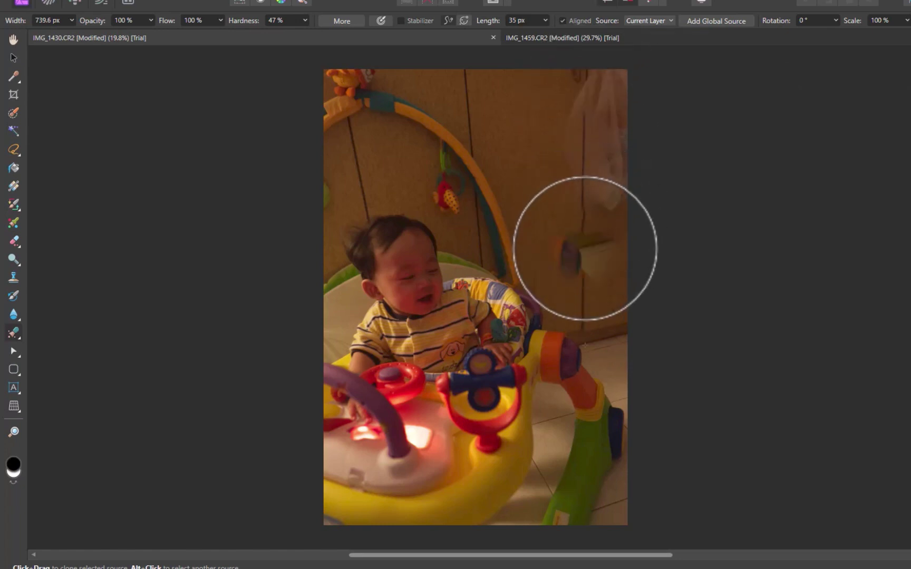
key(ctrl+z)
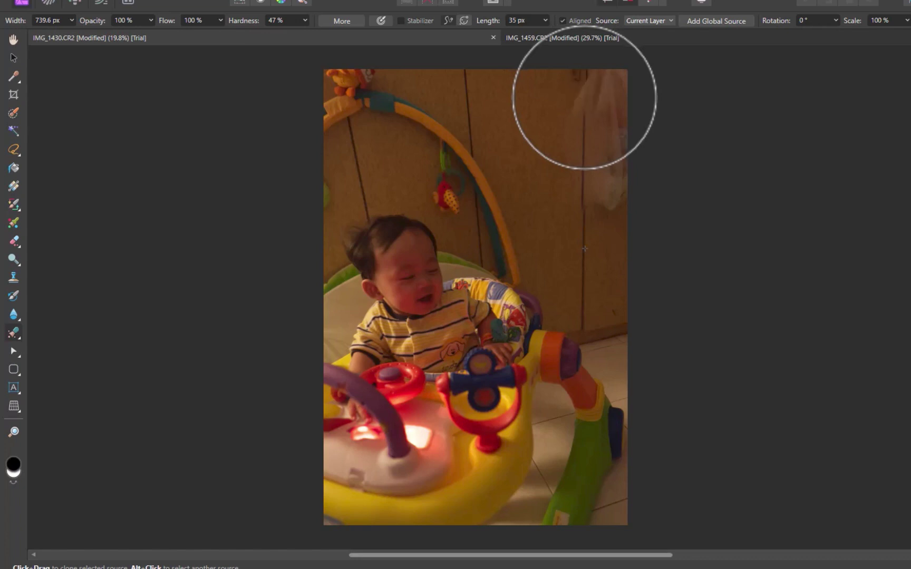
click(584, 97)
- Patch the bag's left side and the cabinet seam section by section with clean cabinet surface using the Patch Tool, deselecting after each patch
alt+click(545, 181)
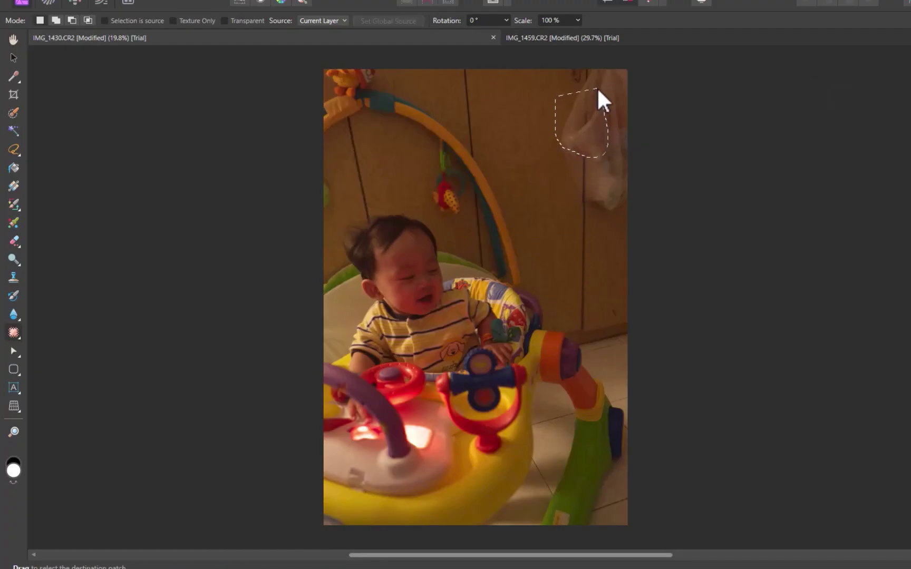
drag(597, 87, 588, 79)
click(581, 267)
key(ctrl+d)
drag(553, 129, 579, 148)
click(582, 204)
key(ctrl+d)
click(608, 231)
key(ctrl+d)
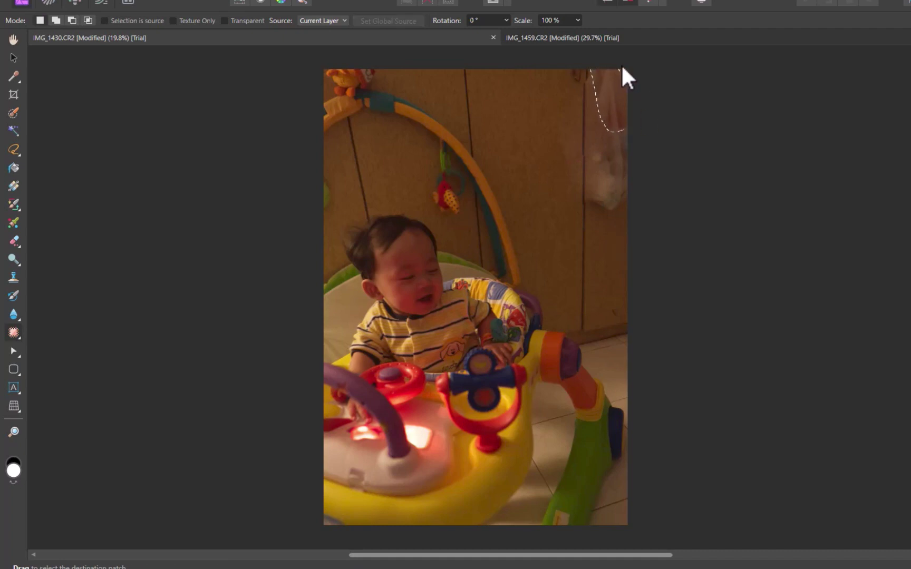
- Patch the upper and lower parts of the bag beside the photo's edge with clean cabinet surface, committing and deselecting each patch
drag(621, 65, 615, 64)
click(494, 105)
drag(589, 141, 623, 124)
click(536, 189)
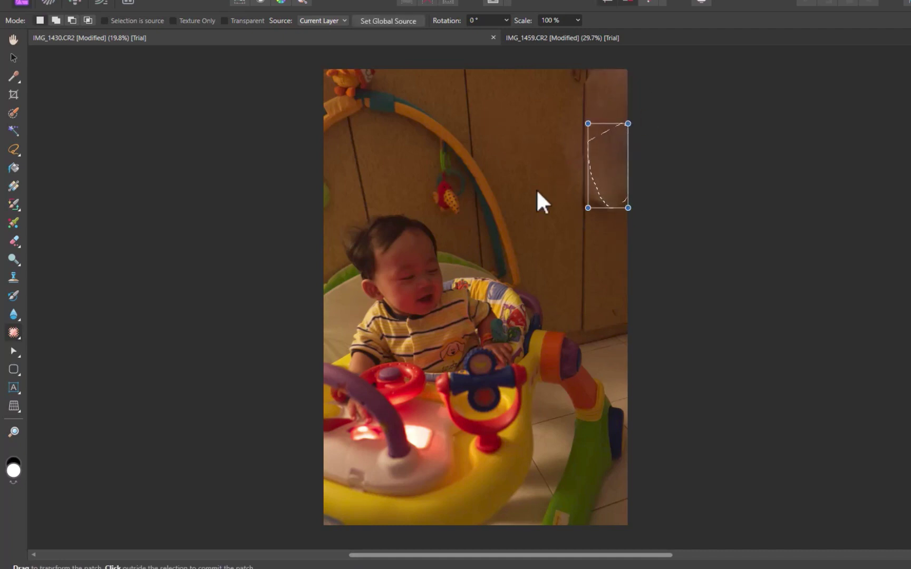
key(Return)
drag(625, 178, 623, 178)
click(544, 196)
key(ctrl+d)
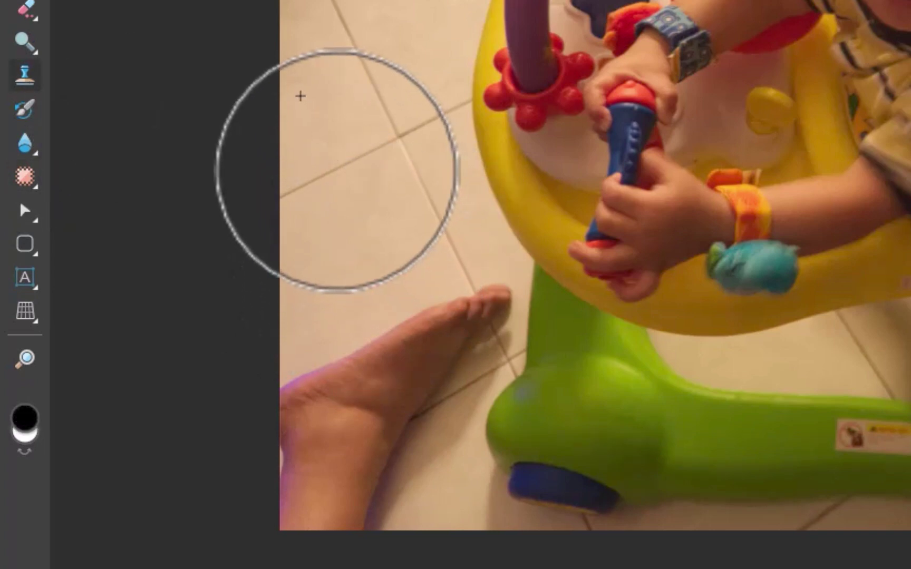
alt+click(337, 169)
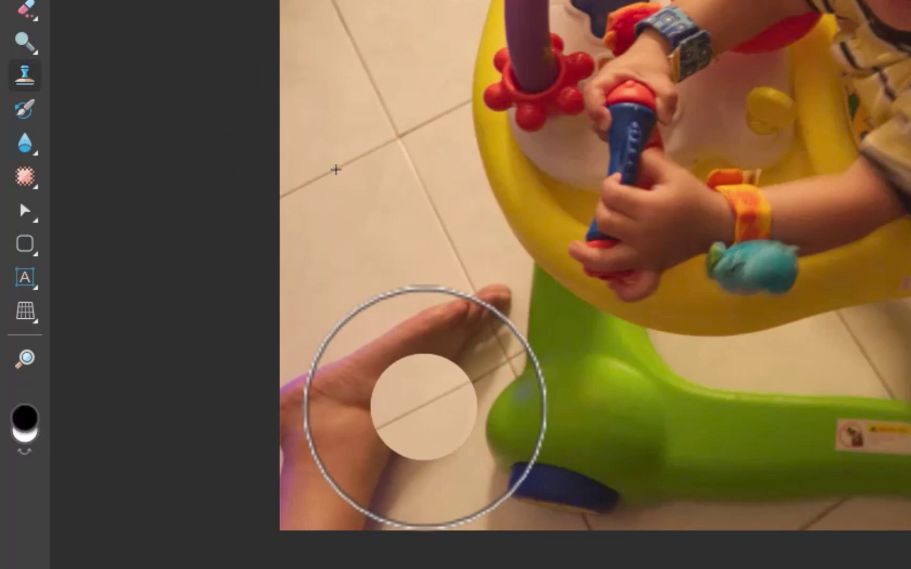
click(424, 407)
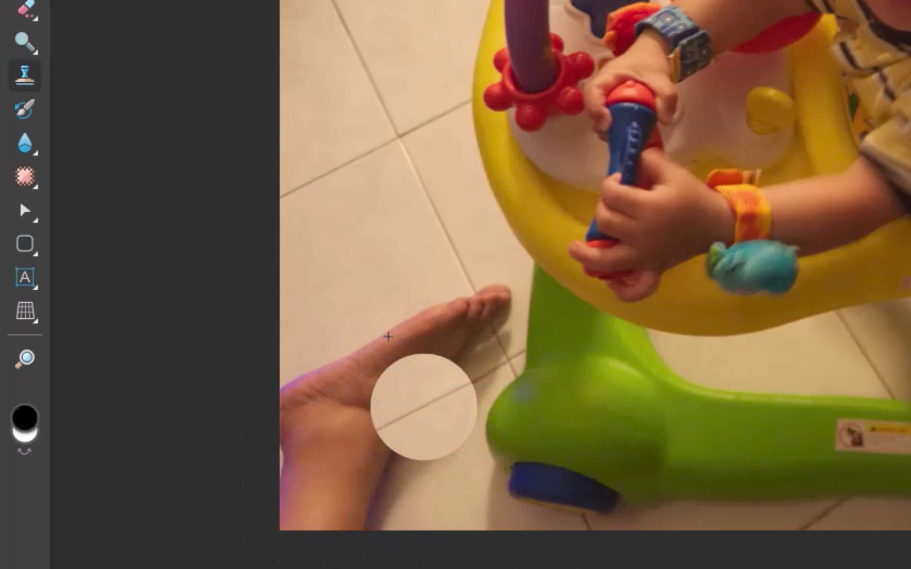
click(368, 235)
key(ctrl+z)
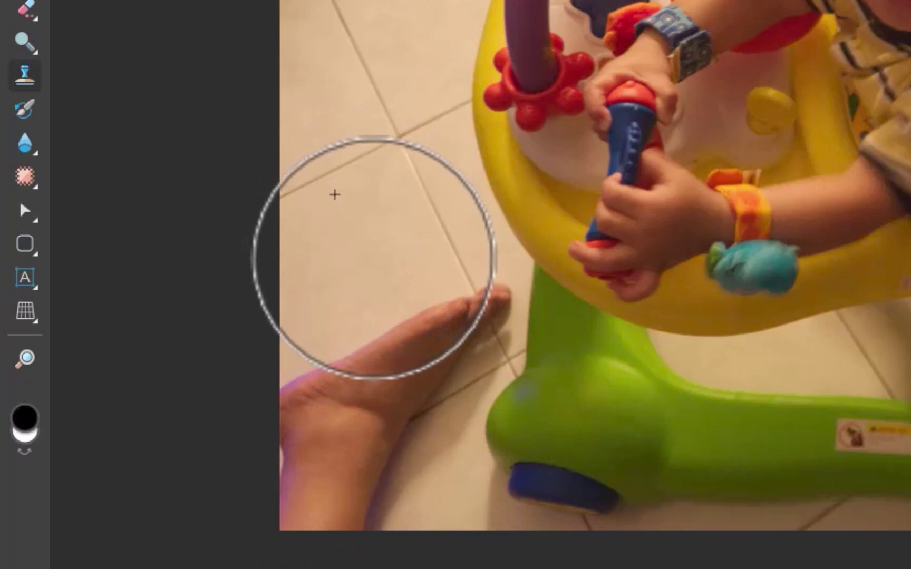
- Clone clean floor tile and the tile seam over the foot with the Clone Brush, resampling the tile above it
alt+click(376, 261)
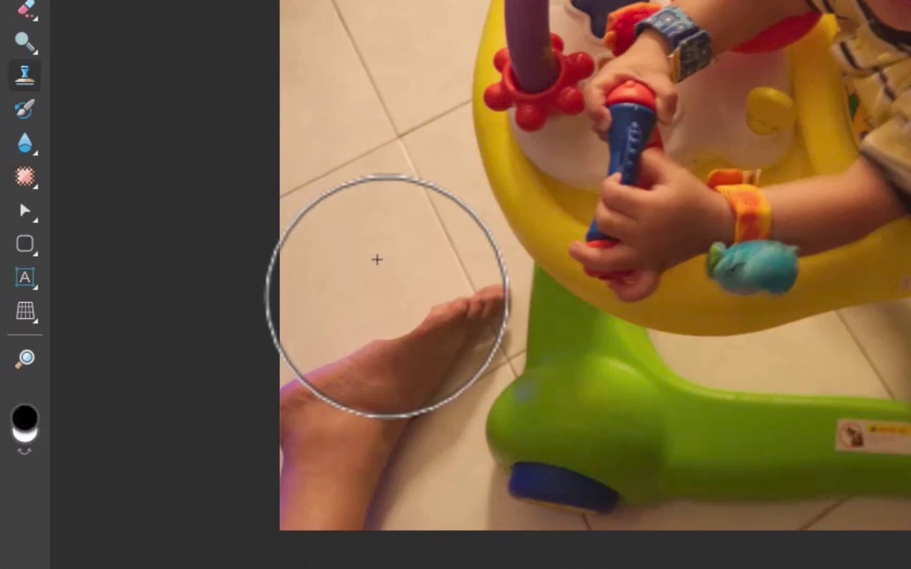
drag(378, 295, 401, 324)
click(650, 479)
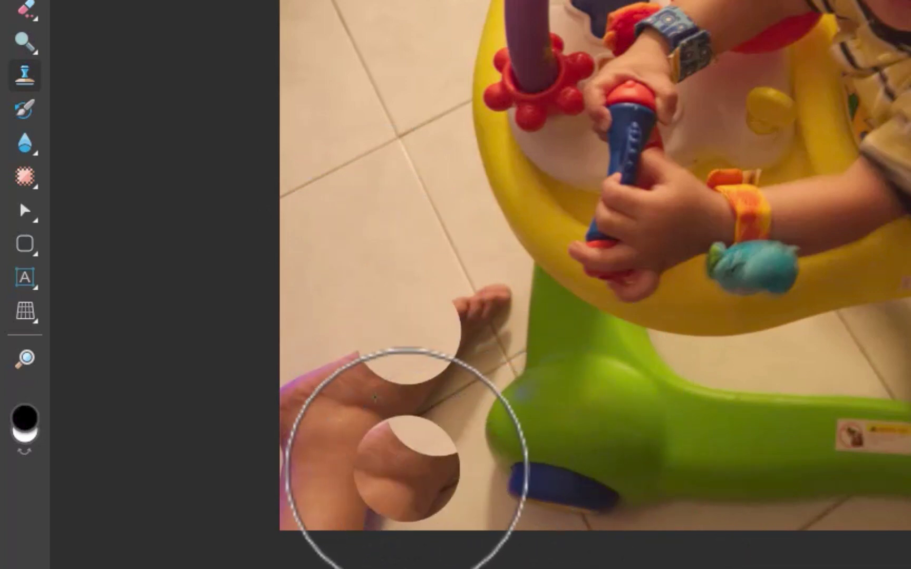
alt+click(334, 285)
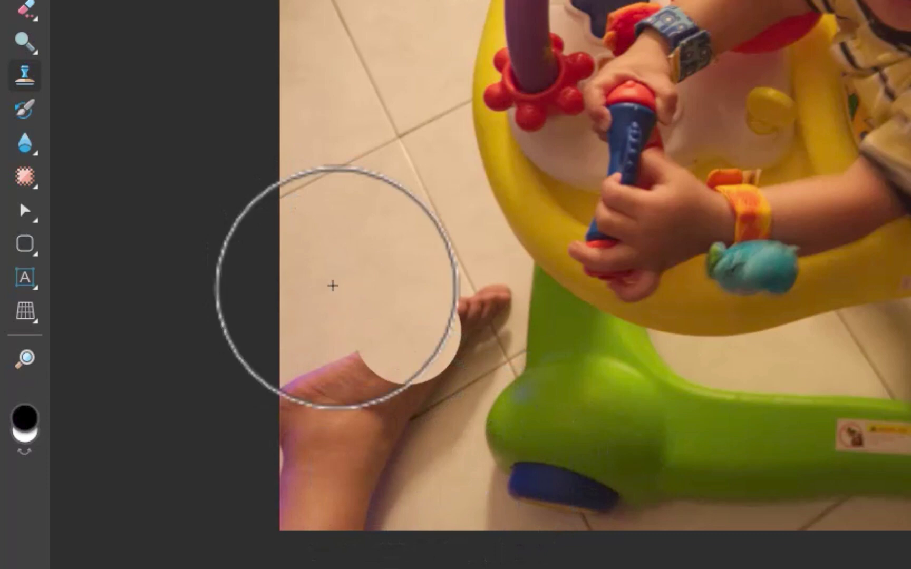
click(369, 487)
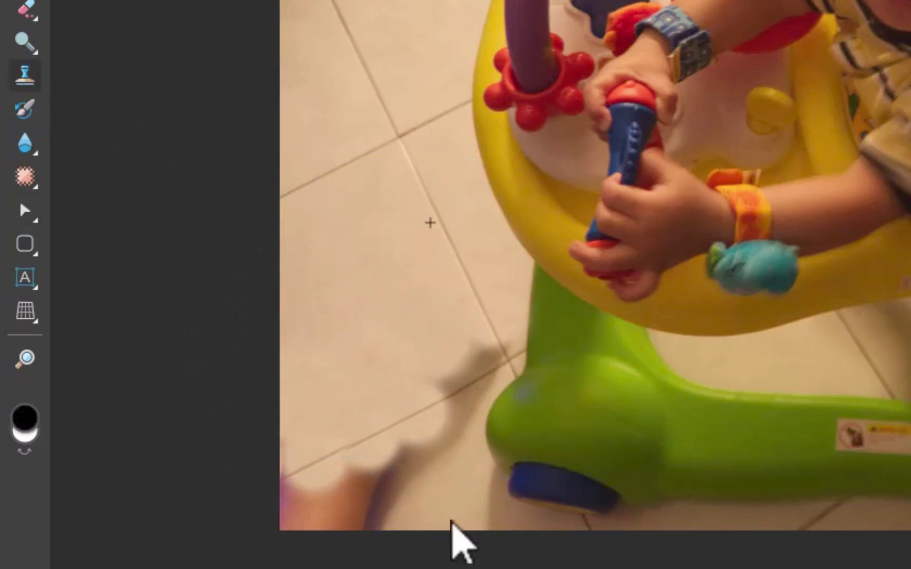
- Clone clean tile over the remaining leg and its shadow along the photo's lower edge
alt+click(441, 509)
click(385, 510)
click(338, 511)
click(290, 509)
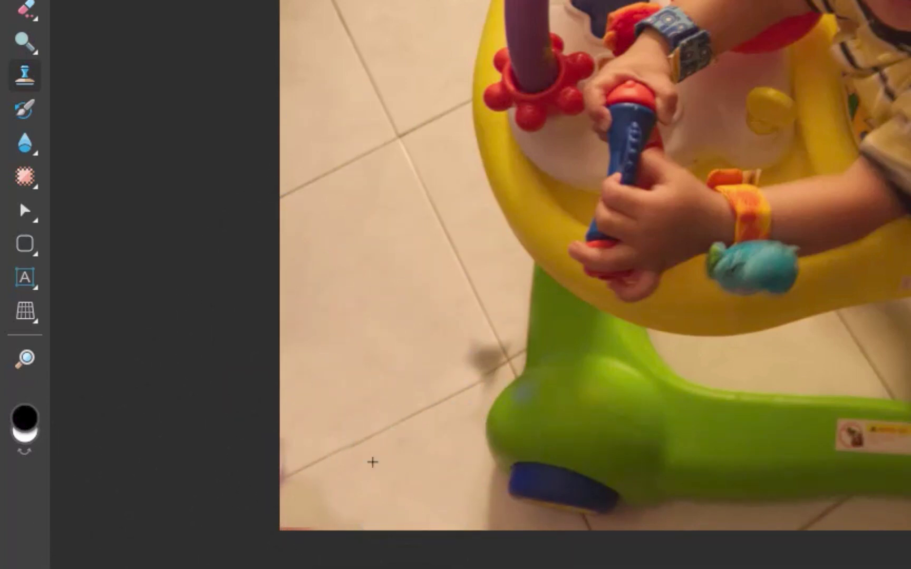
- Clone over the leftover shadow at the tile corner beside the green walker leg, sampling the matching seam above
click(498, 344)
alt+click(356, 155)
click(480, 367)
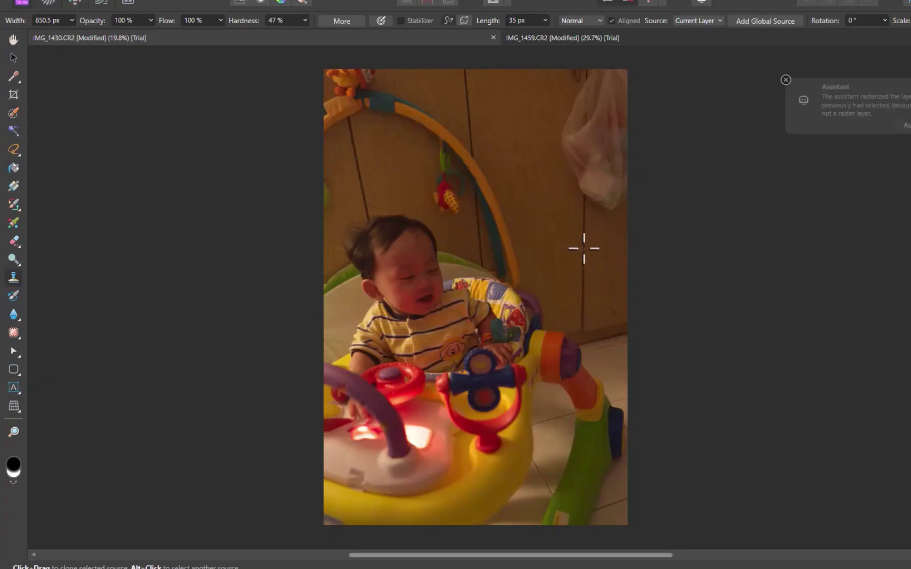
- In the bag photo, clone the clean cabinet seam upward over the bag and door hardware with an 850.5 px Clone Brush
click(583, 185)
alt+click(583, 247)
click(583, 122)
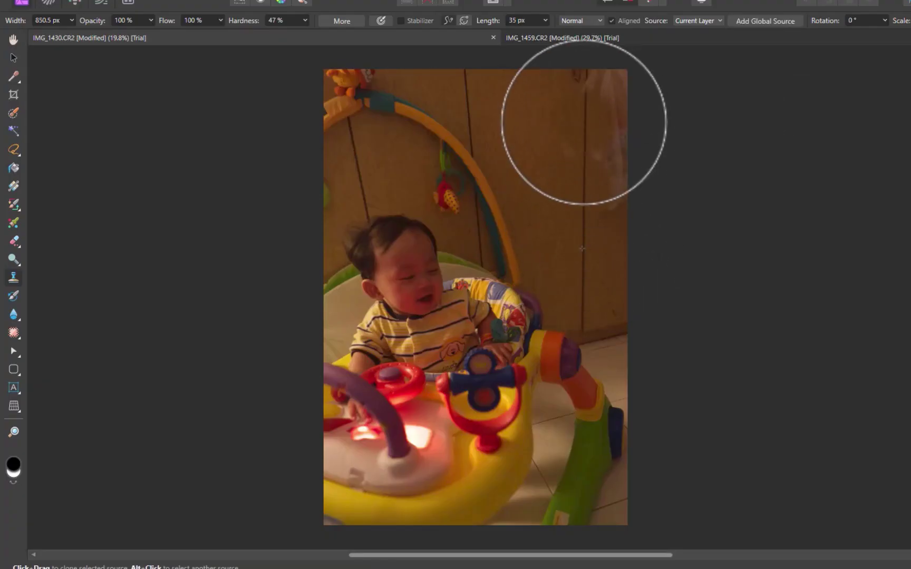
drag(585, 250, 585, 95)
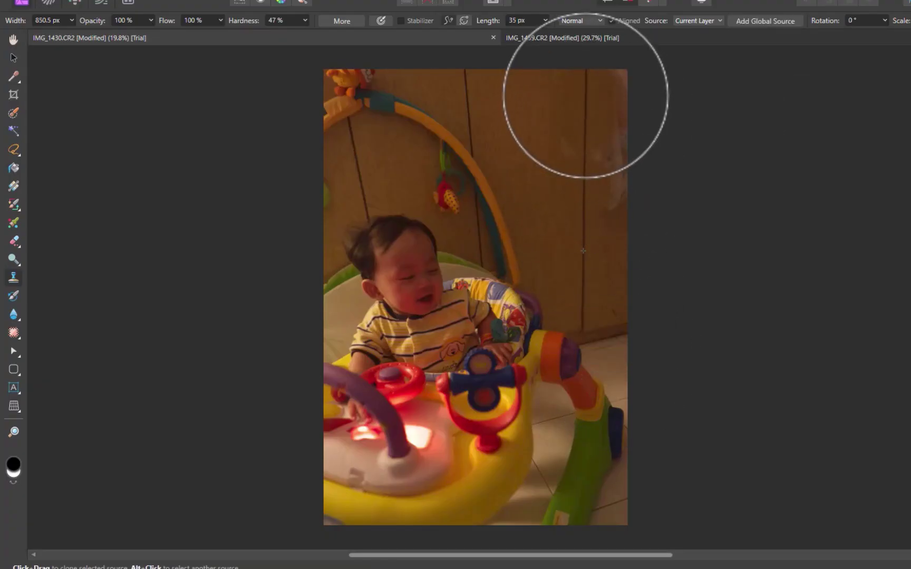